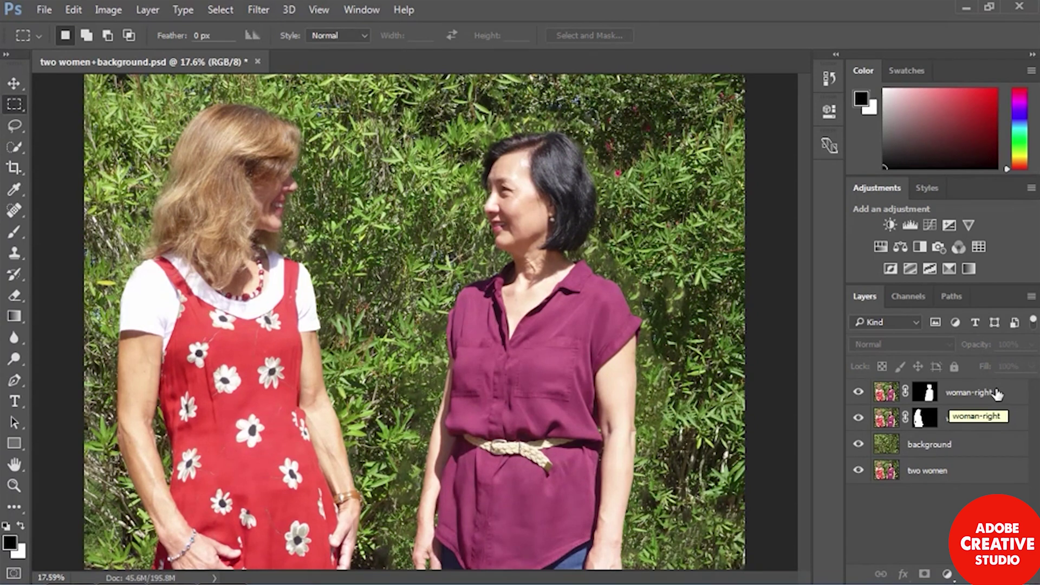
# Step: Examine the two women layer, isolate woman-right and woman-left in turn, and show both cutouts over the original two women photo
pyautogui.moveTo(858, 391); pyautogui.dragTo(858, 450)
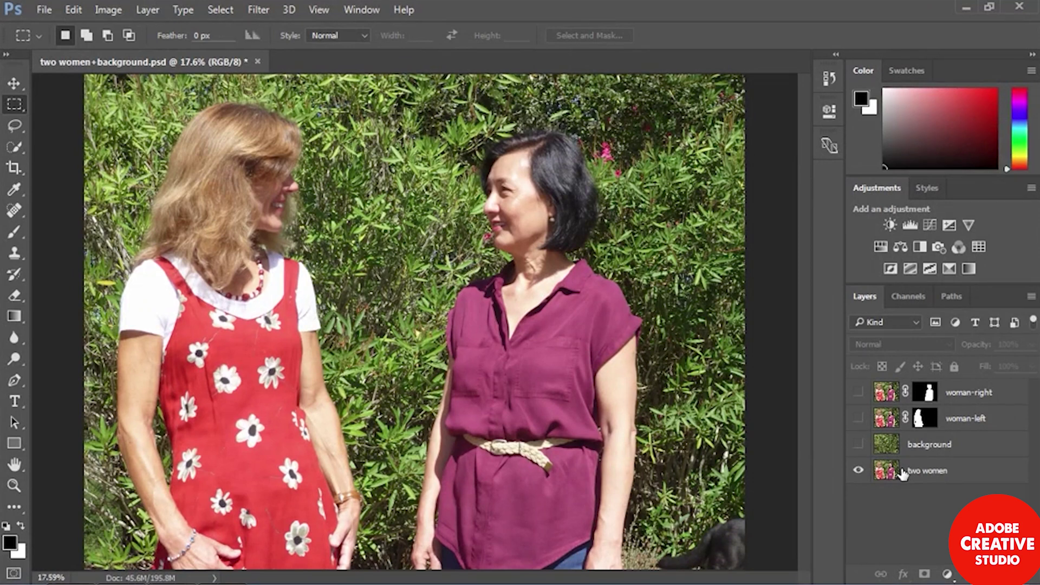
pyautogui.keyDown('alt'); pyautogui.click(858, 391); pyautogui.keyUp('alt')
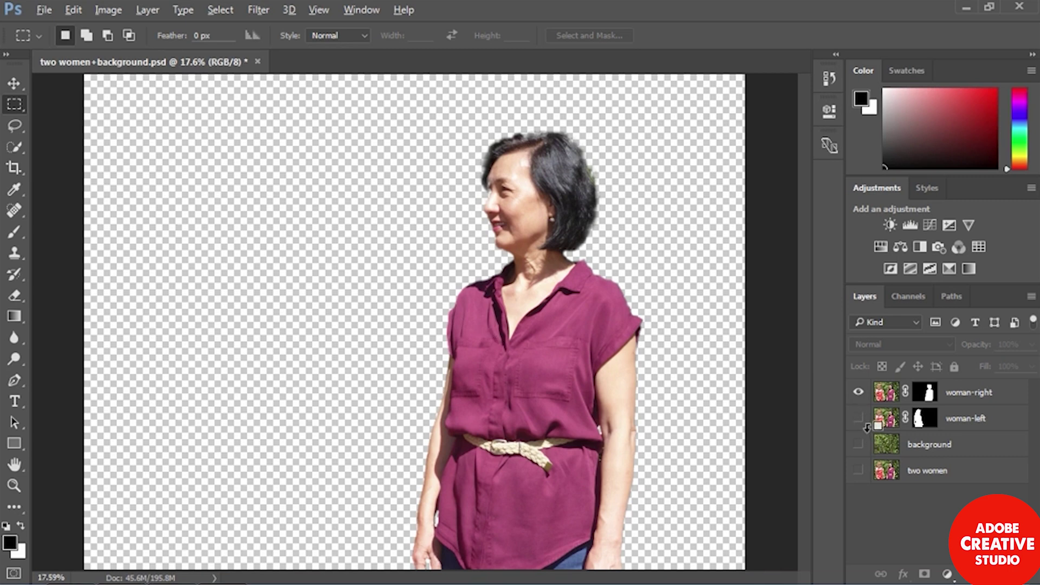
pyautogui.keyDown('alt'); pyautogui.click(858, 417); pyautogui.keyUp('alt')
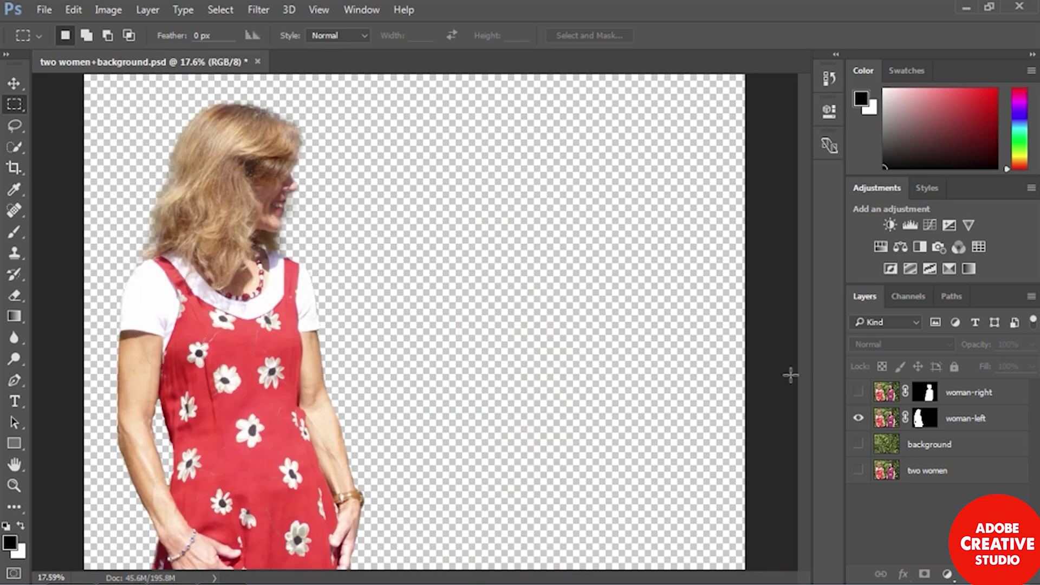
pyautogui.click(857, 393)
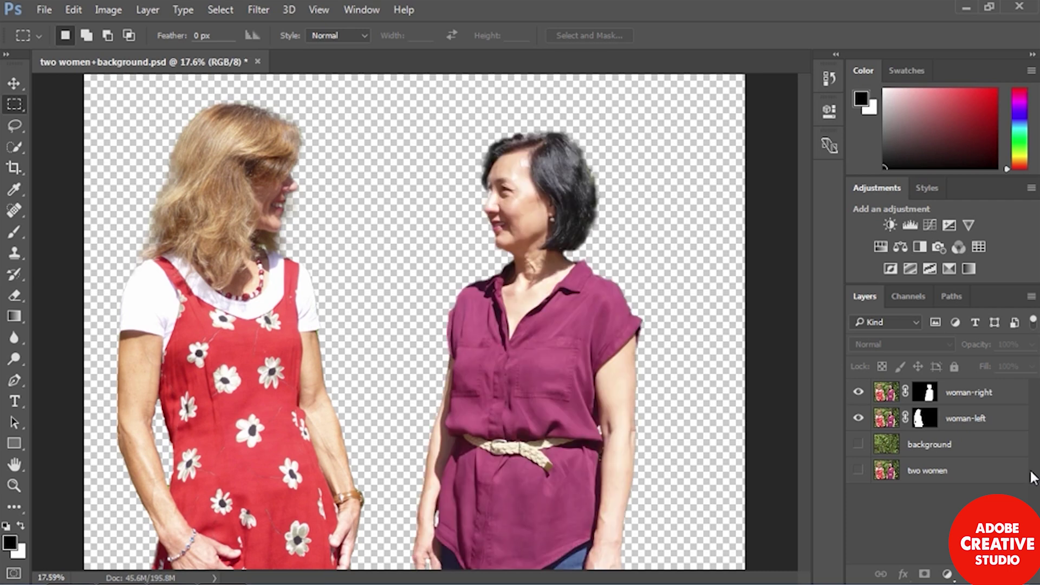
pyautogui.click(857, 470)
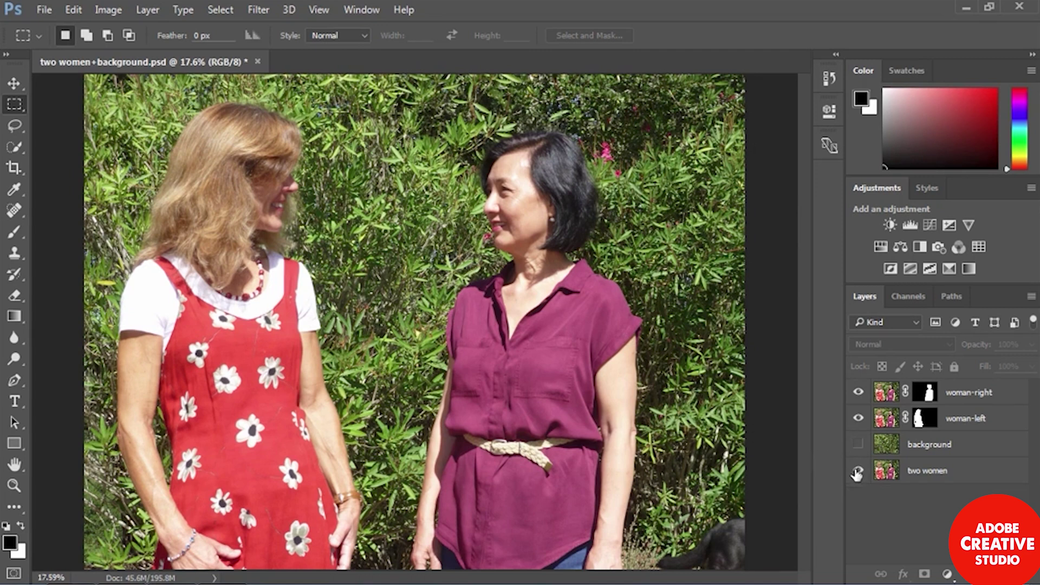
# Step: Isolate the background layer, and show the woman-right and woman-left layers over it
pyautogui.keyDown('alt'); pyautogui.click(858, 444); pyautogui.keyUp('alt')
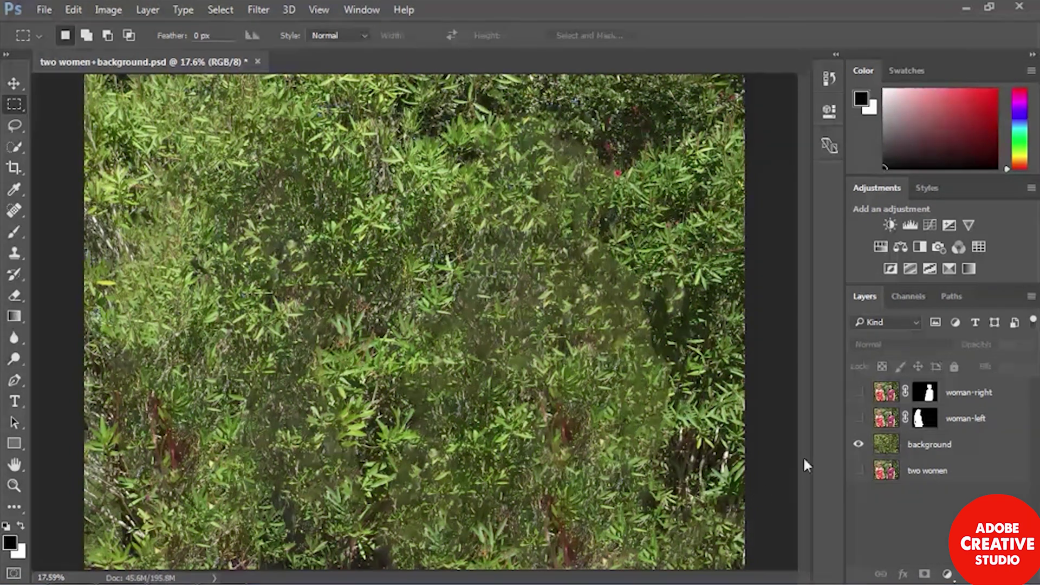
pyautogui.click(858, 392)
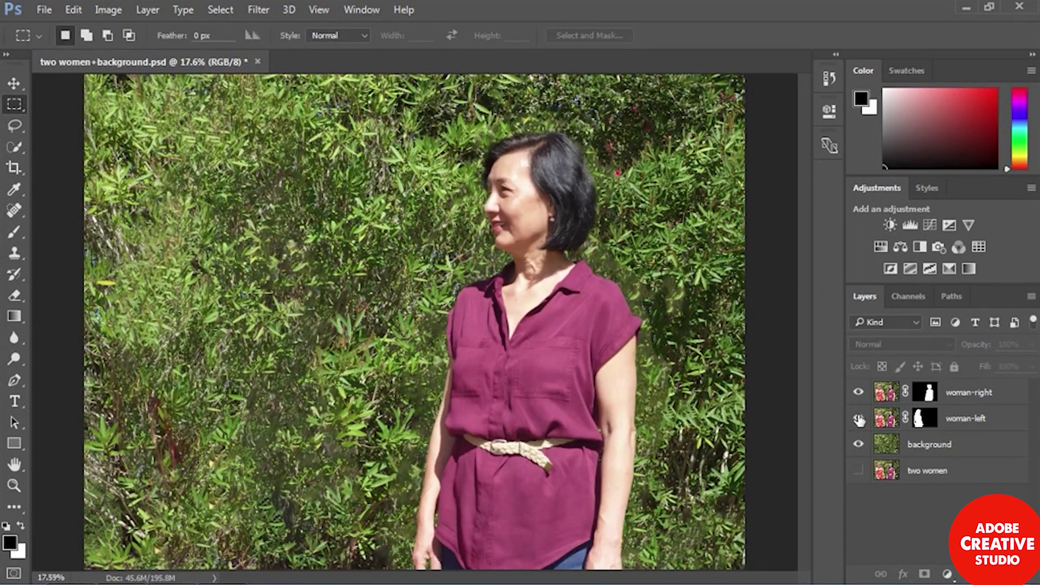
pyautogui.click(858, 418)
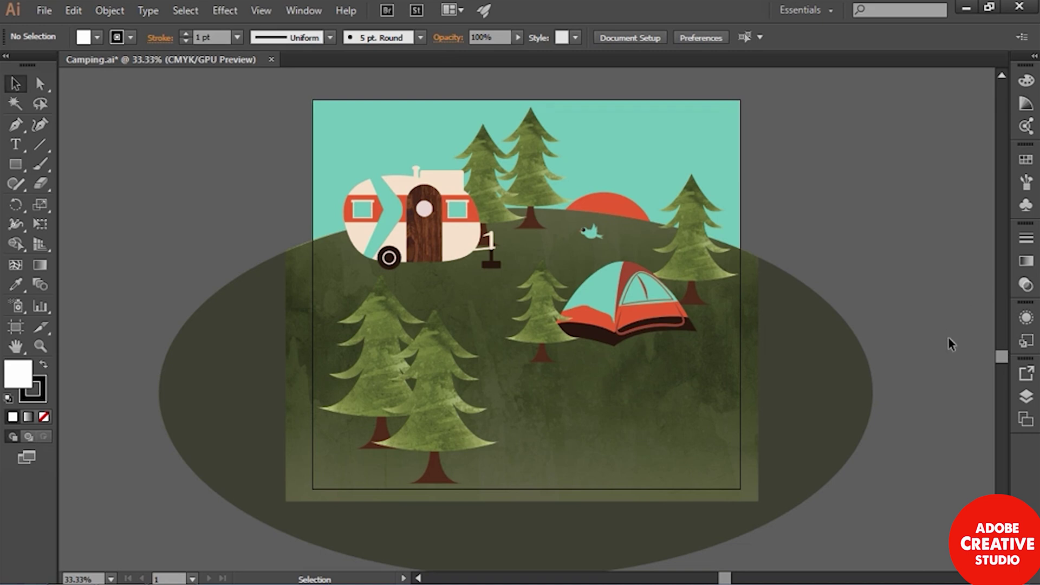
# Step: Switch to Illustrator and look through the layer list of Camping.ai
pyautogui.click(1025, 397)
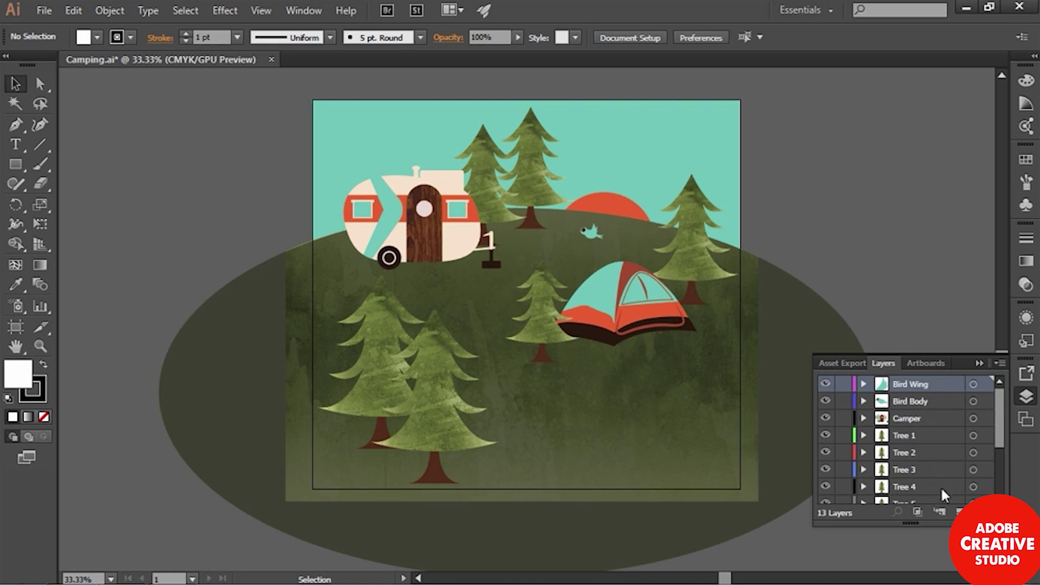
pyautogui.moveTo(997, 417); pyautogui.dragTo(1003, 476)
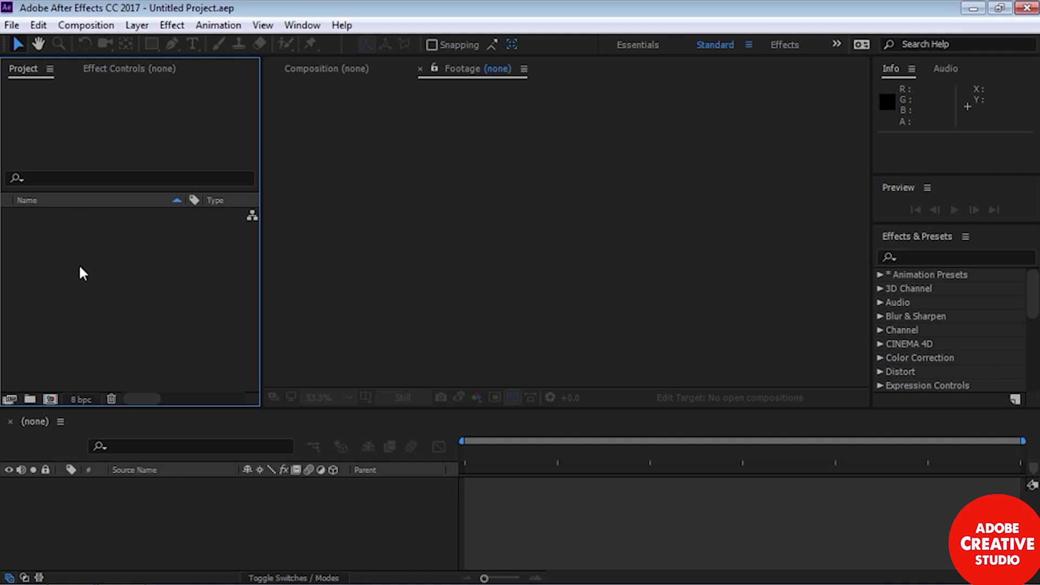
pyautogui.click(12, 26)
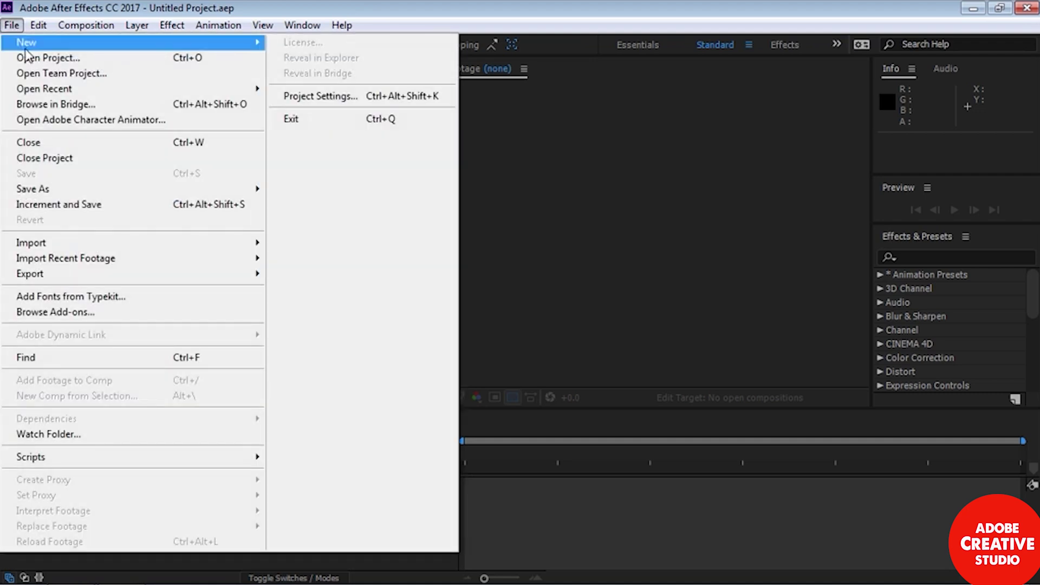
pyautogui.click(29, 57)
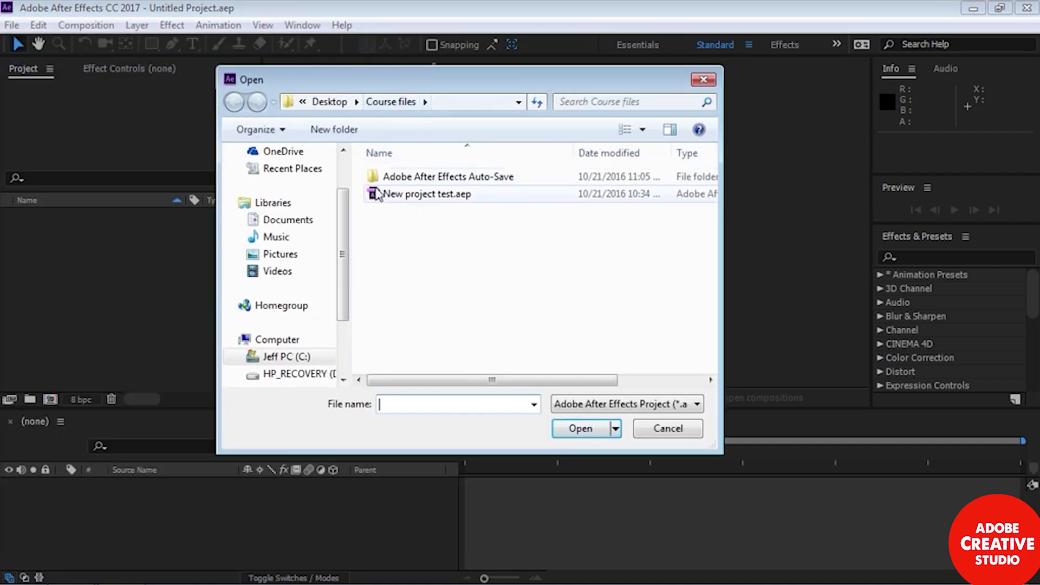
pyautogui.click(659, 432)
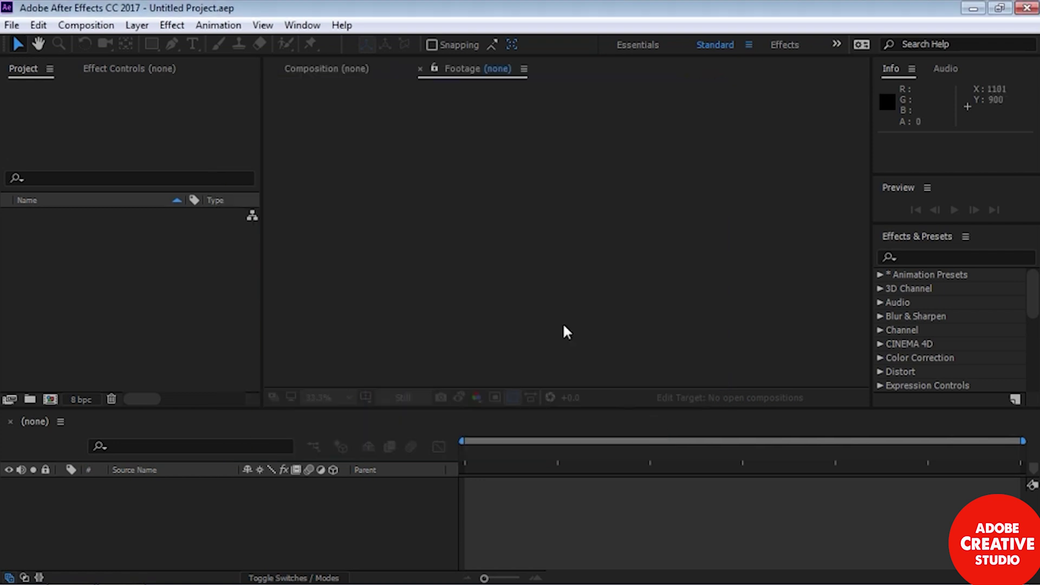
# Step: In After Effects, open the recently used project New project test.aep from the Course files folder
pyautogui.click(12, 26)
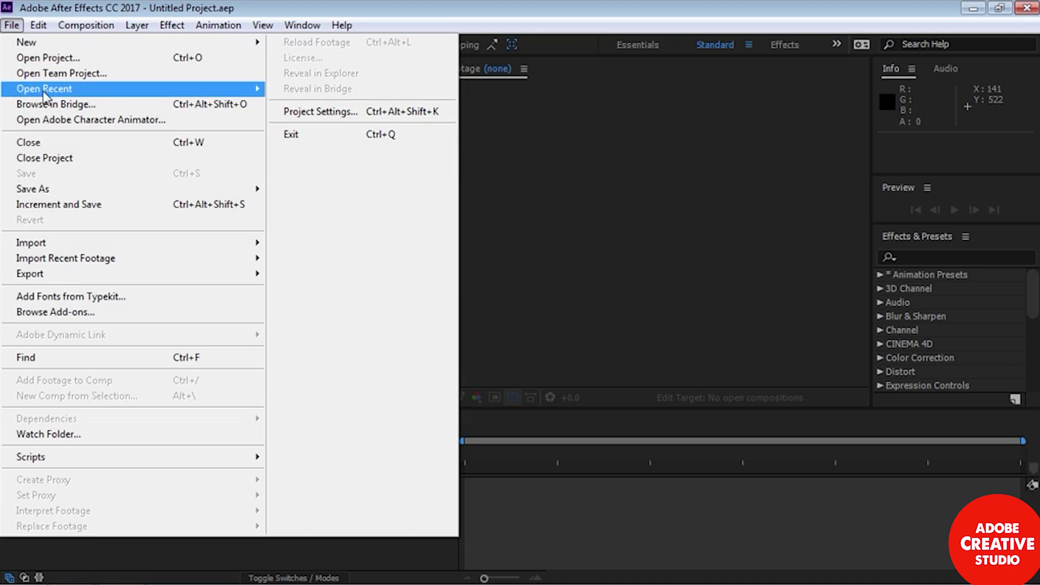
pyautogui.moveTo(255, 89)
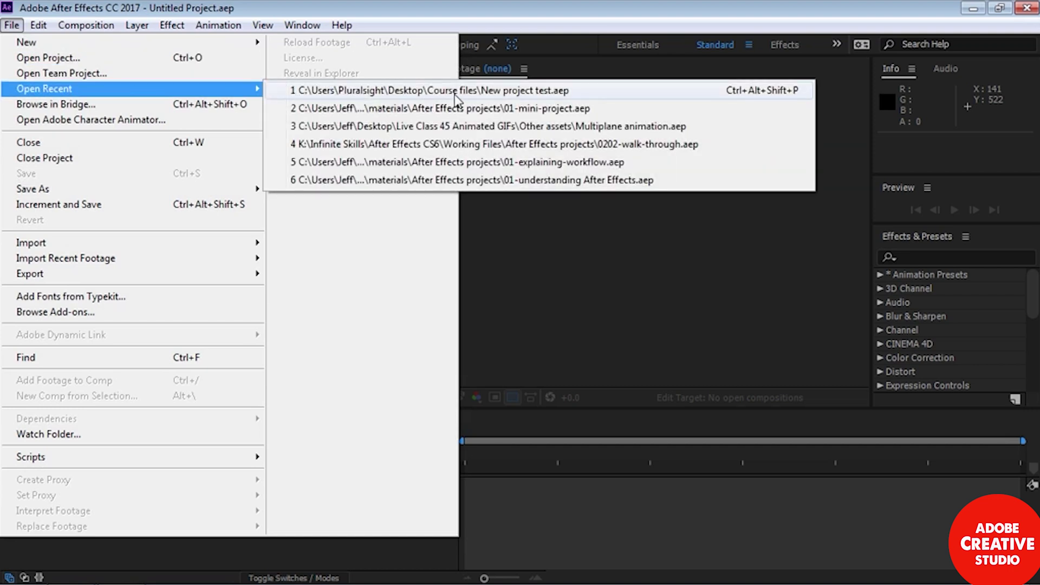
pyautogui.click(427, 91)
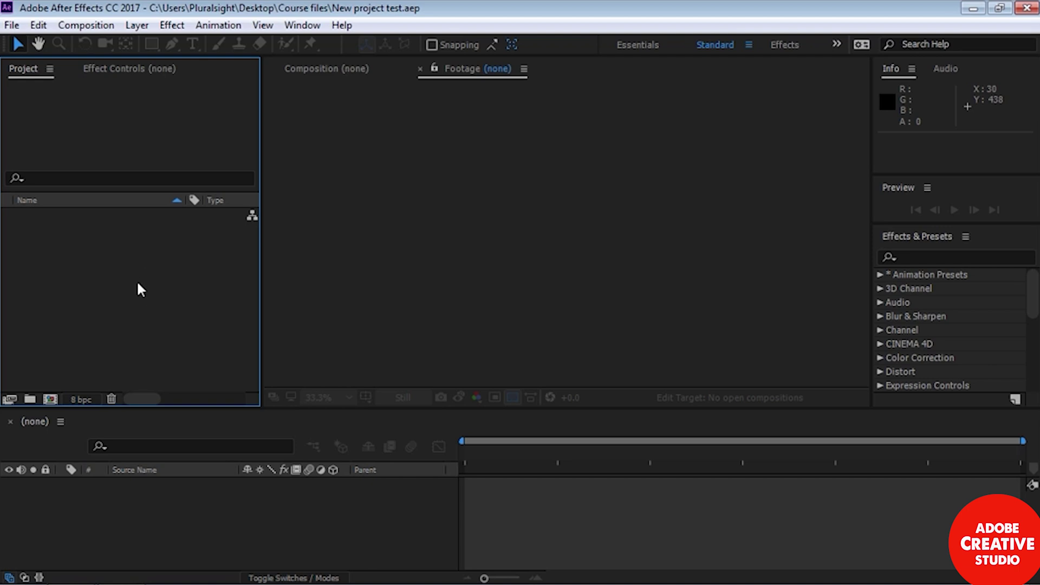
# Step: Import two women+background.psd as Composition - Retain Layer Sizes with Editable Layer Styles
pyautogui.doubleClick(140, 287)
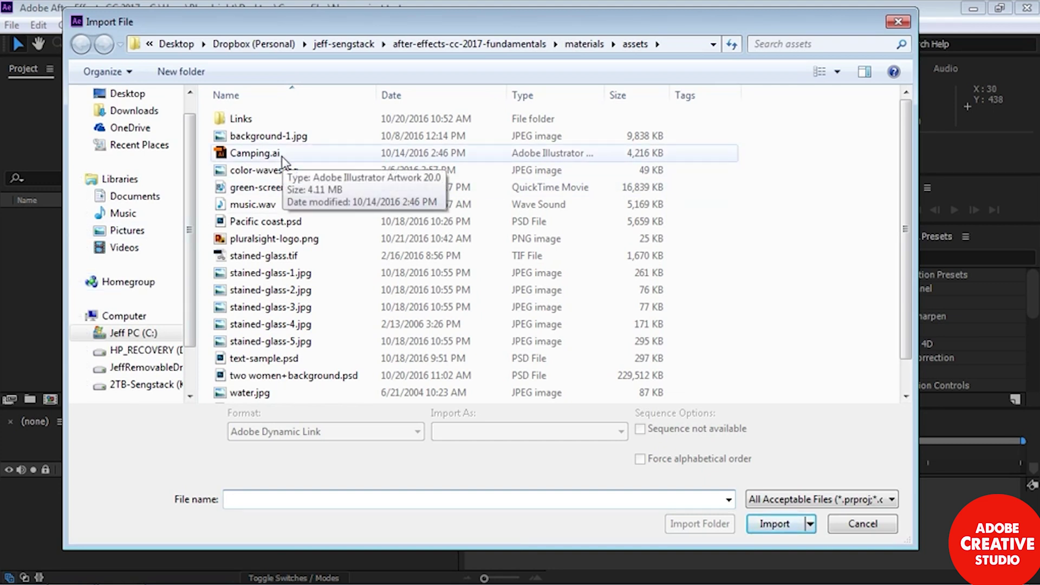
pyautogui.click(250, 378)
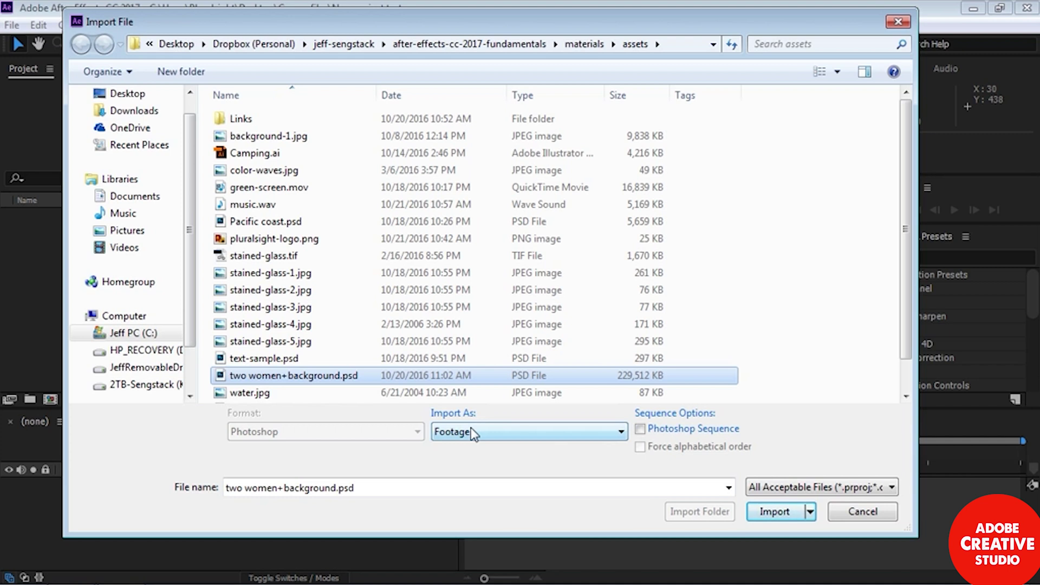
pyautogui.click(621, 432)
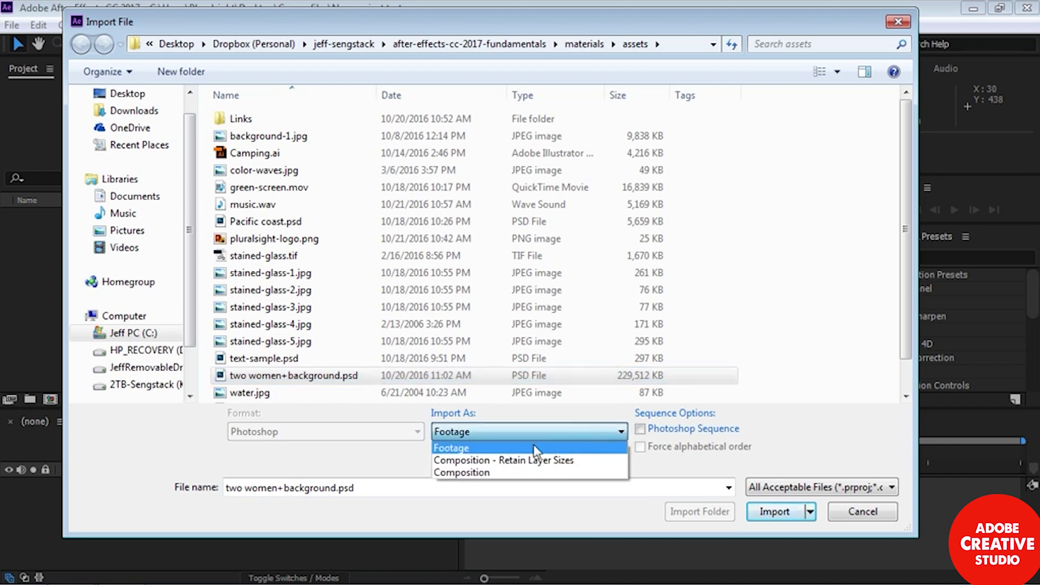
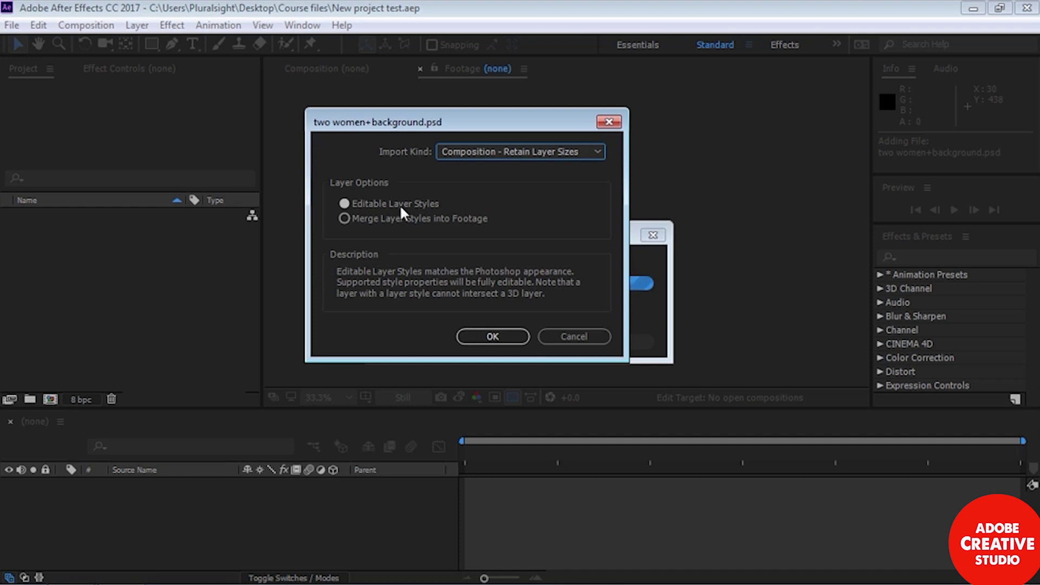
pyautogui.click(491, 342)
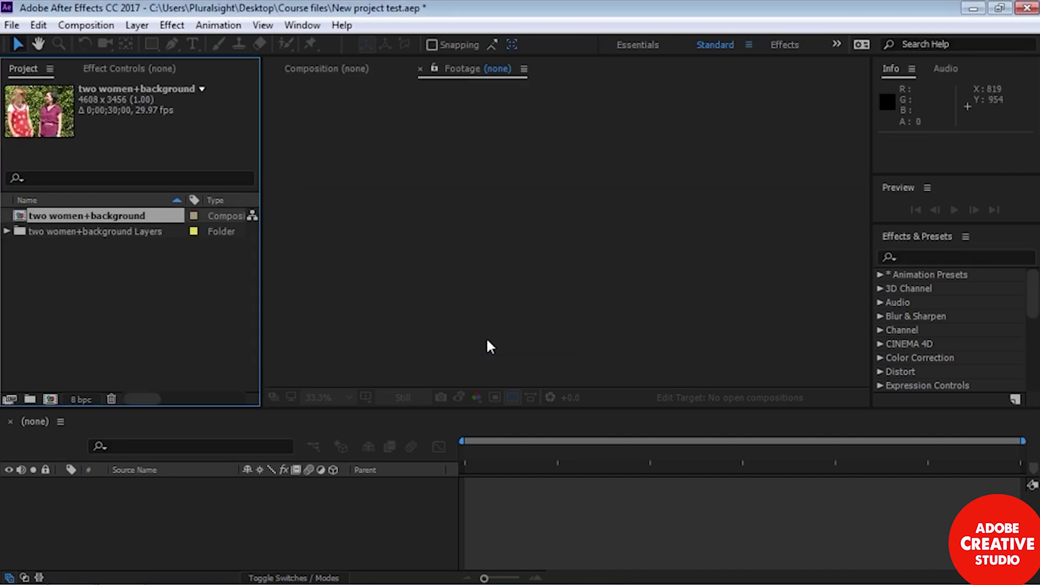
# Step: Expand the two women+background Layers folder and preview the individual Photoshop layers inside it
pyautogui.click(7, 231)
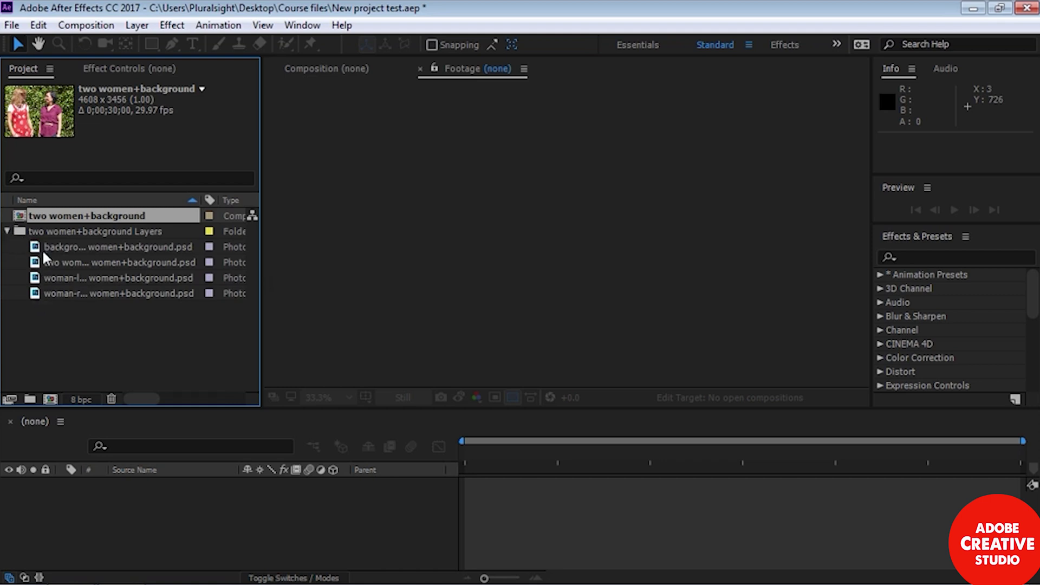
pyautogui.click(39, 249)
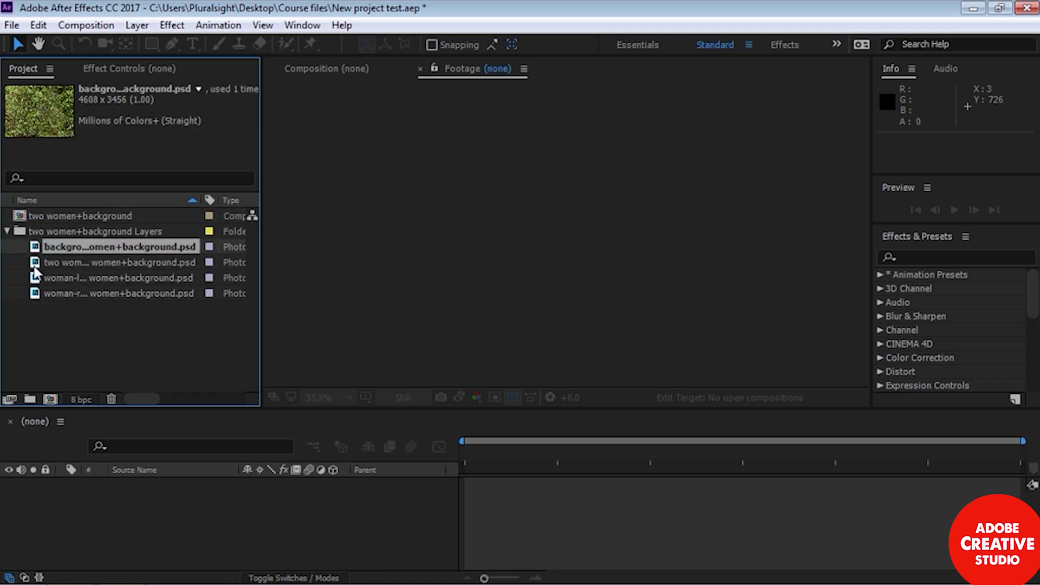
pyautogui.click(34, 267)
pyautogui.click(34, 276)
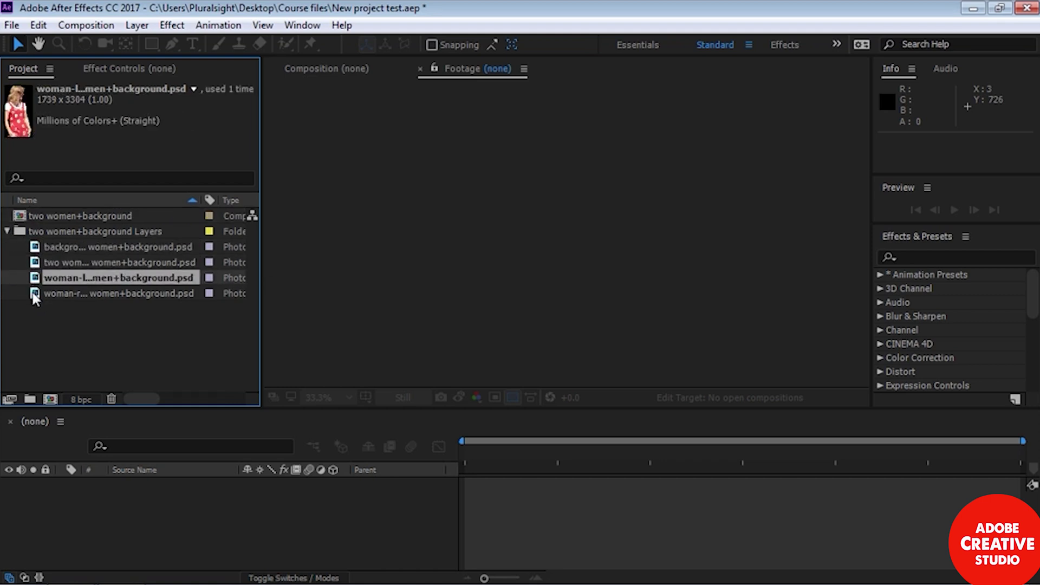
pyautogui.click(34, 293)
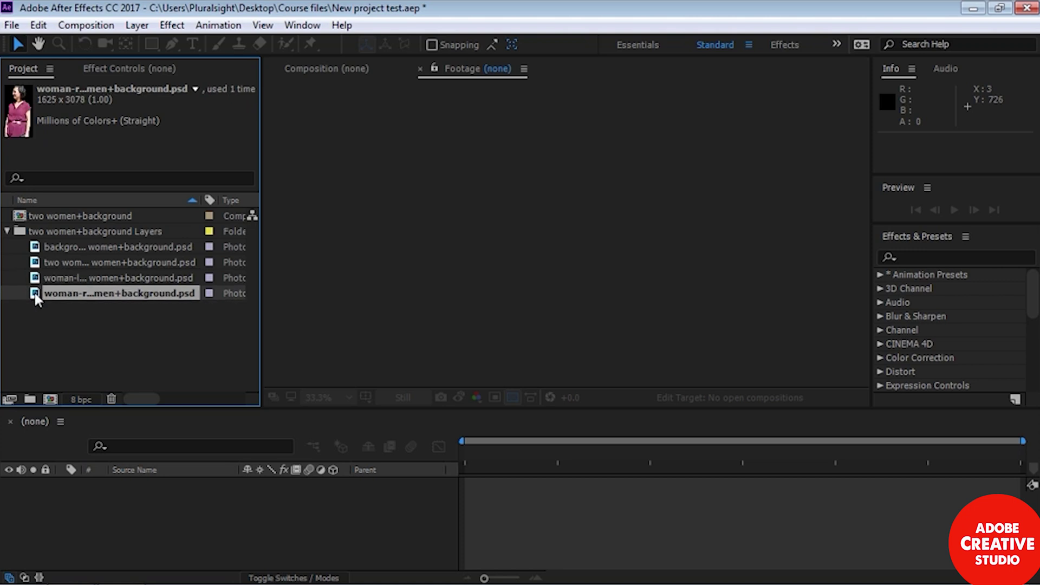
# Step: Check the two women+background composition's frame size and duration, review the layers folder's contents again, and leave the folder collapsed
pyautogui.click(8, 229)
pyautogui.click(31, 214)
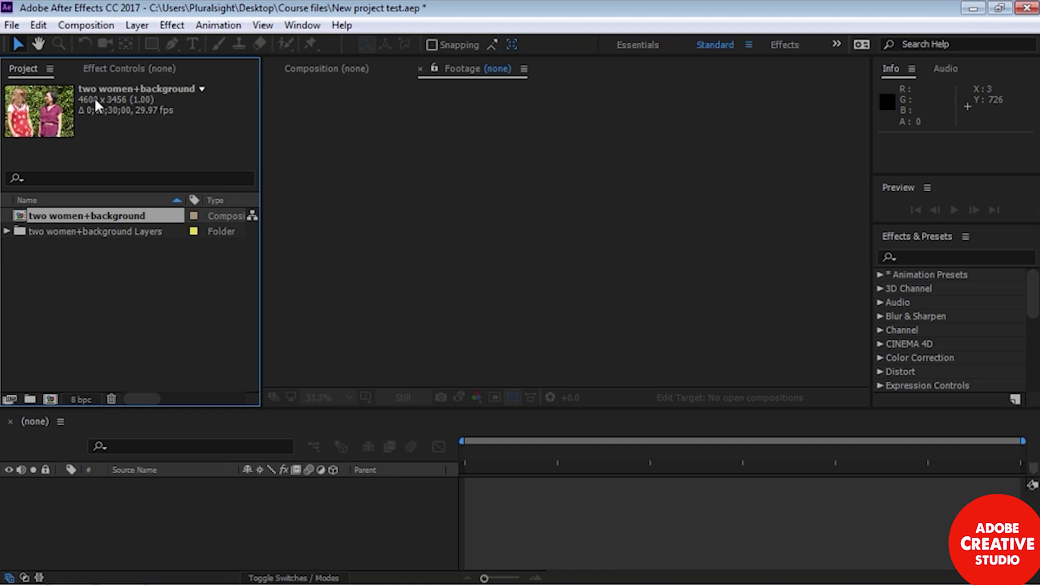
pyautogui.click(8, 229)
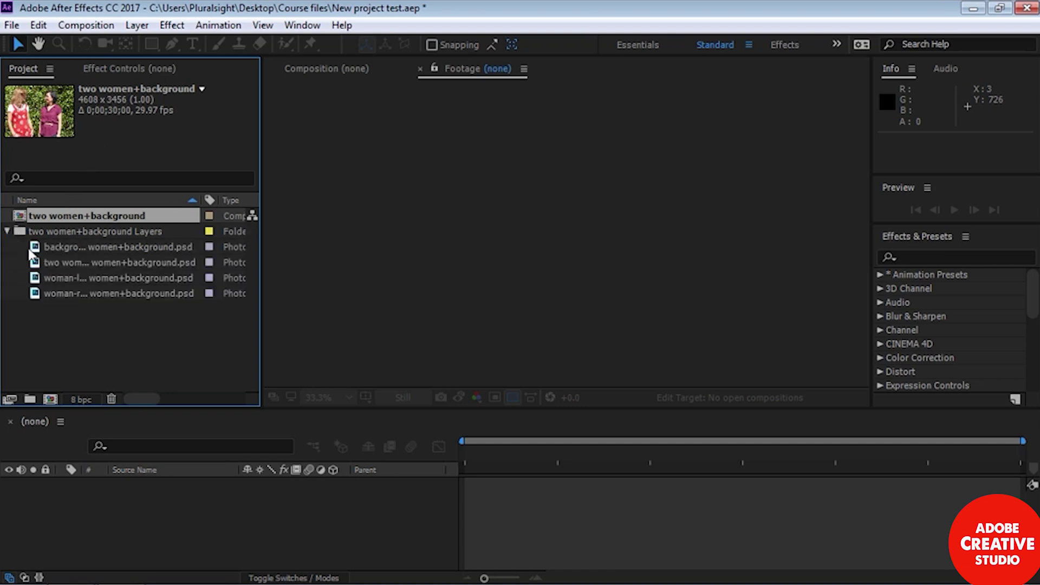
pyautogui.click(7, 231)
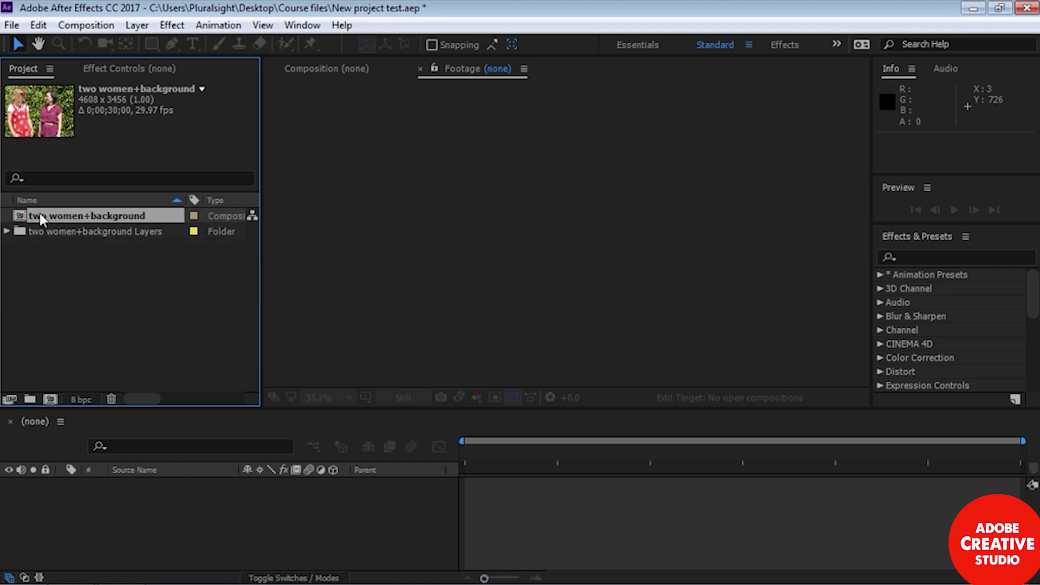
# Step: Choose Camping.ai in the assets folder for import and review its Import As options, keeping Footage selected
pyautogui.doubleClick(94, 301)
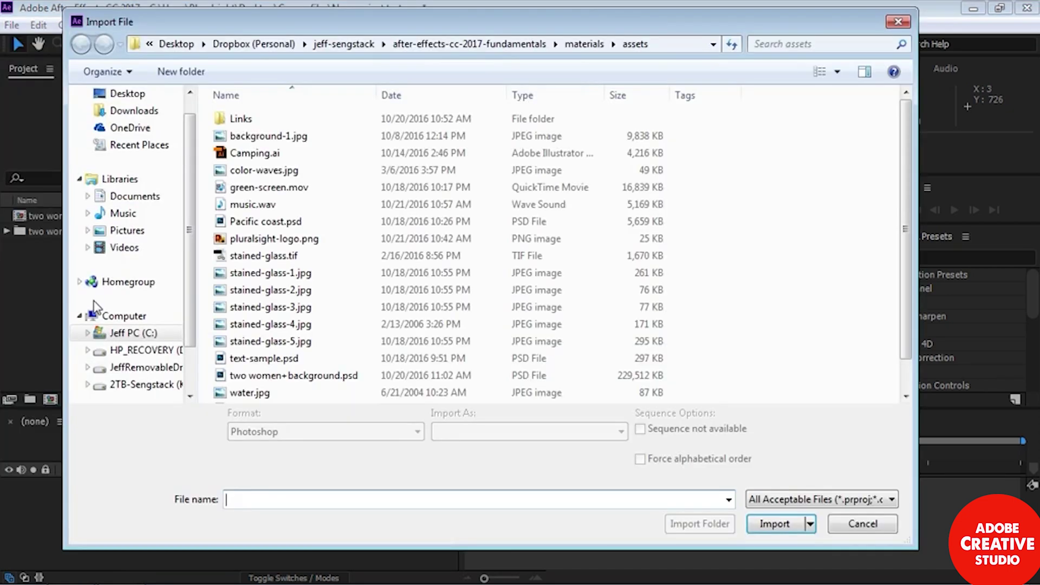
pyautogui.click(287, 154)
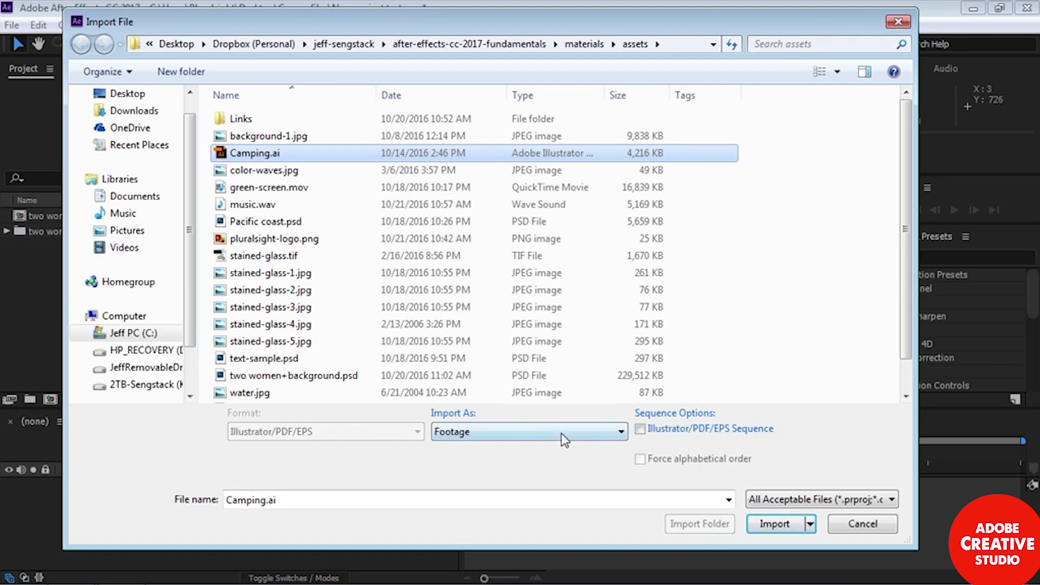
pyautogui.click(621, 434)
pyautogui.click(620, 435)
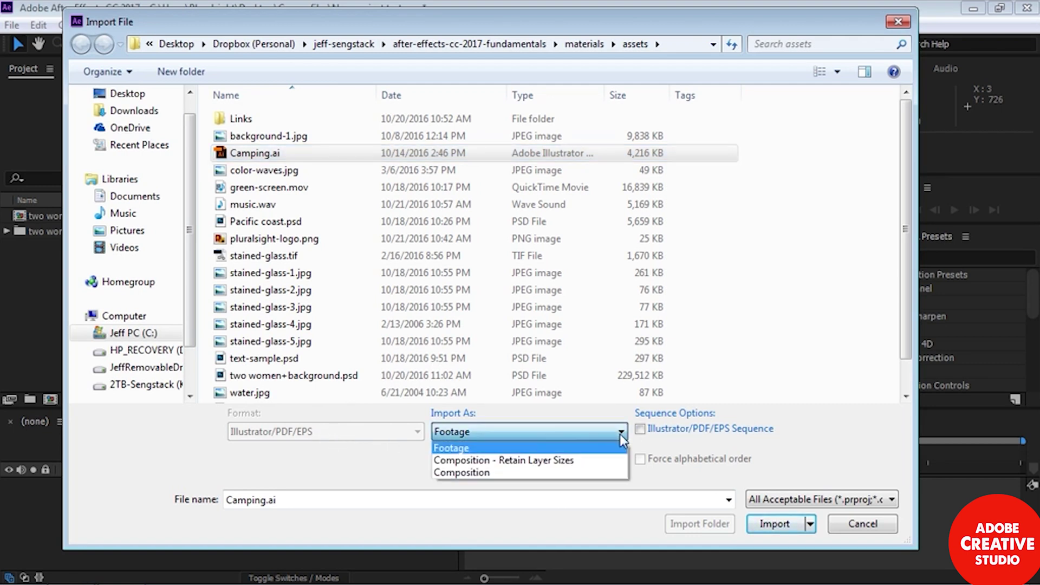
pyautogui.click(557, 428)
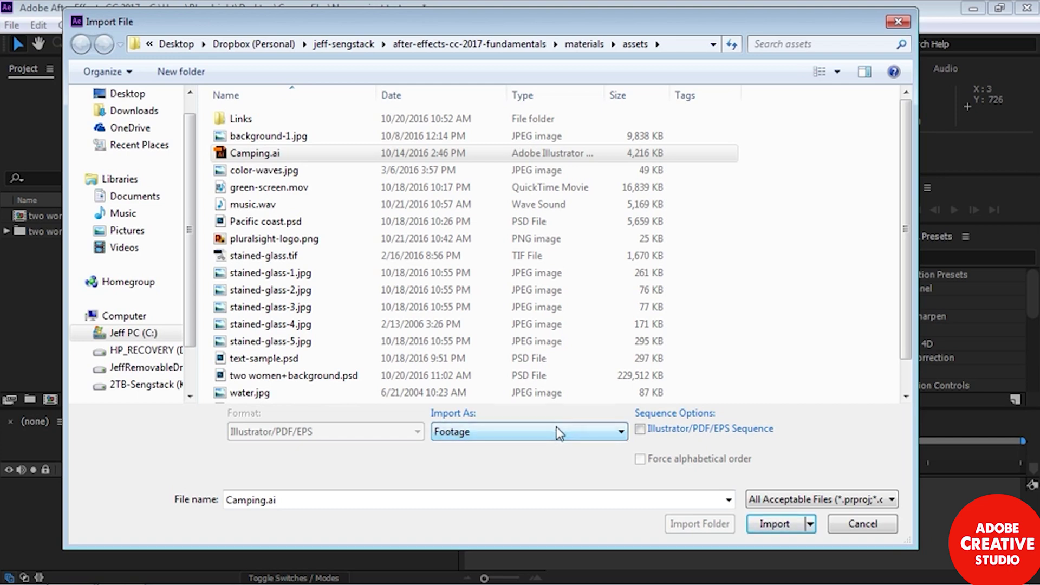